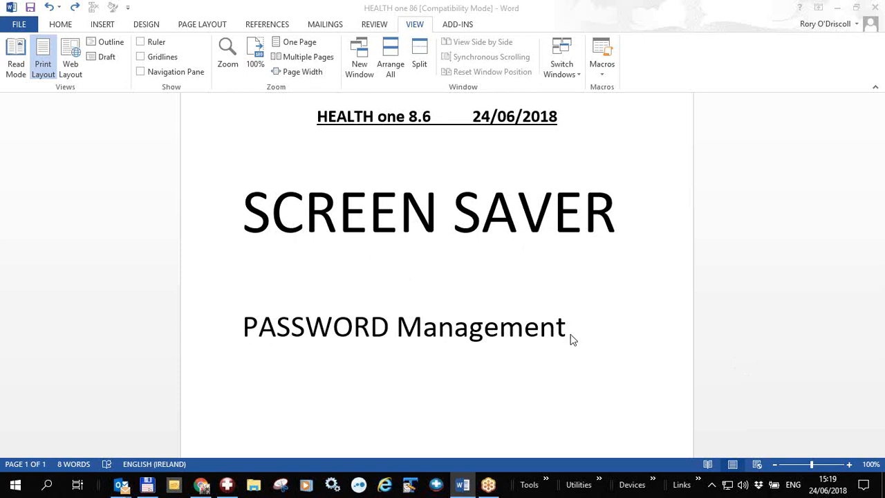
# Step: Switch to HEALTH one and set the screen saver wait to 1 minute in the general options
pyautogui.hotkey('alt', 'Tab')
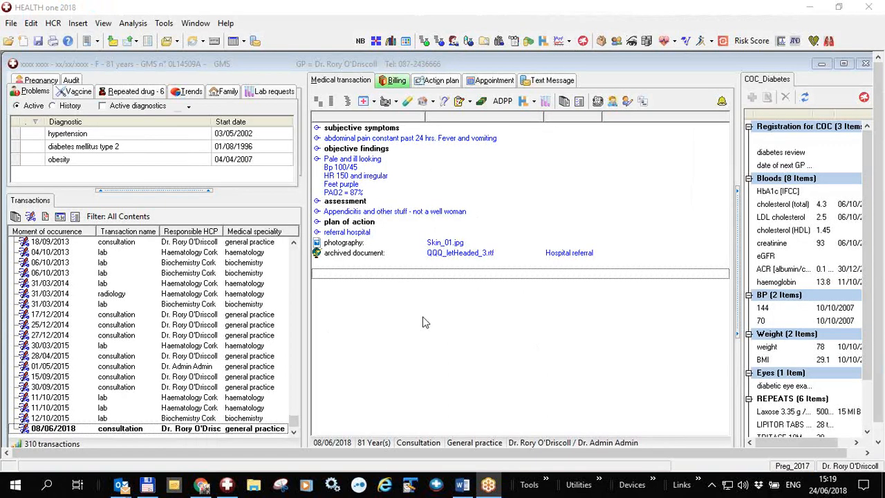
pyautogui.click(164, 23)
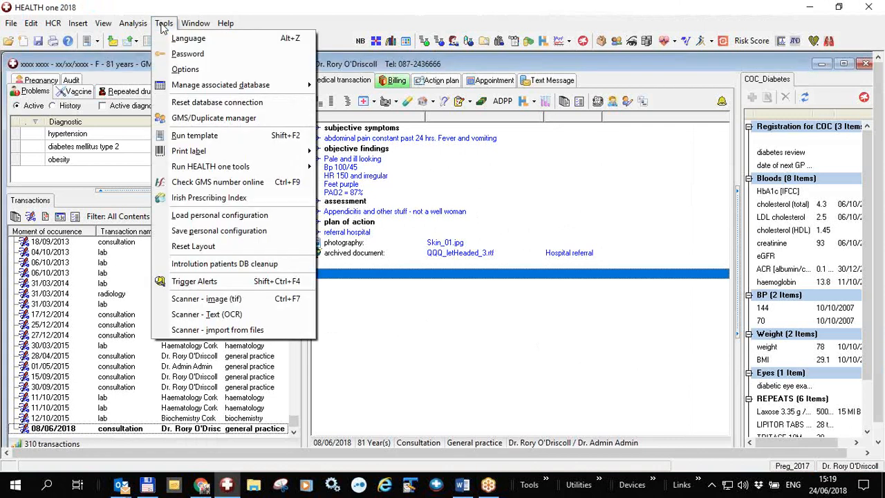
pyautogui.click(179, 72)
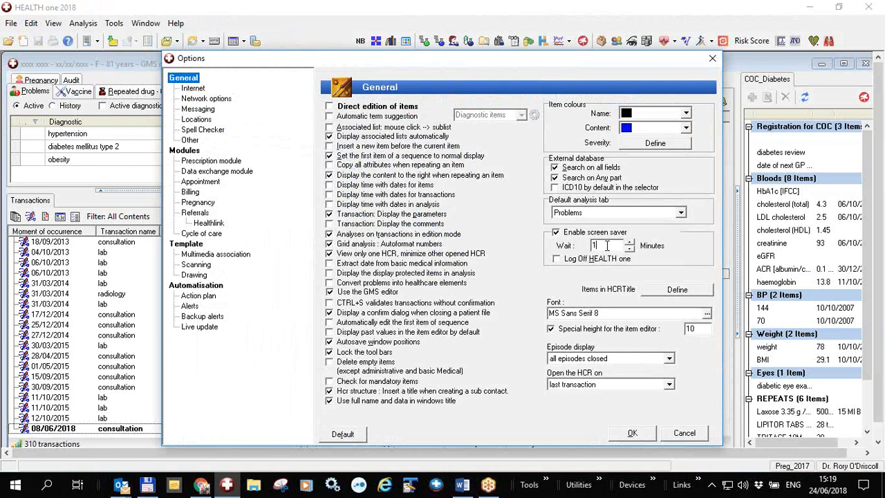
pyautogui.write('0')
pyautogui.press('BackSpace')
pyautogui.click(636, 434)
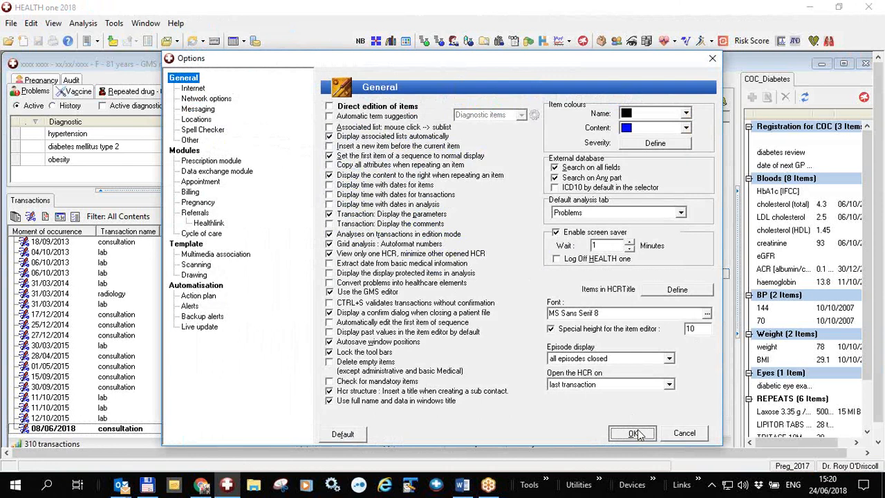
pyautogui.click(637, 433)
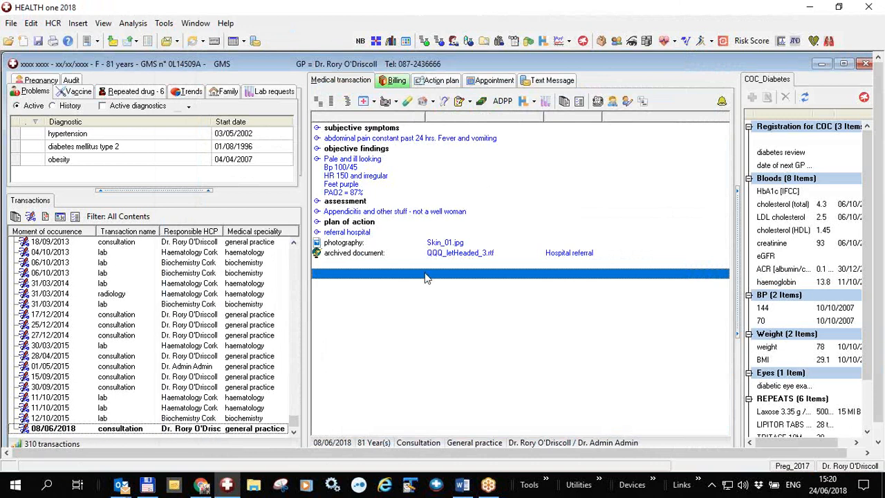
# Step: Add a plan of action item to the open consultation and choose the follow-up term
pyautogui.write('plan')
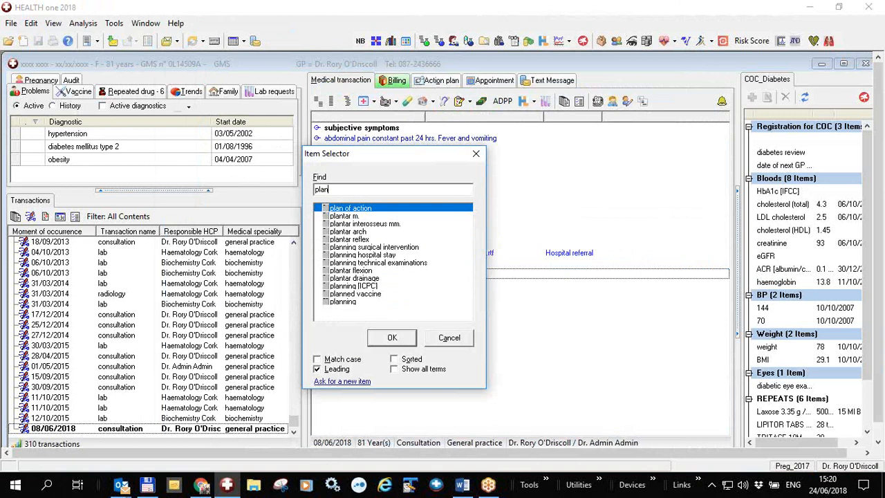
pyautogui.press('Return')
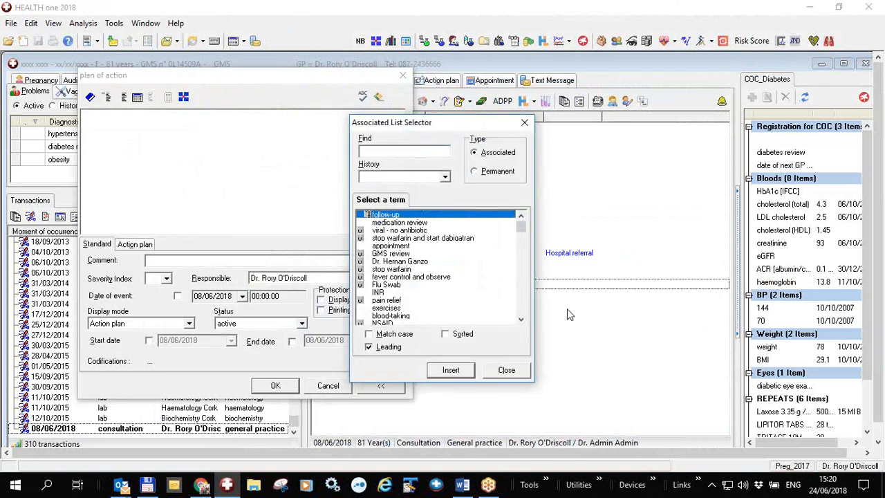
pyautogui.press('Return')
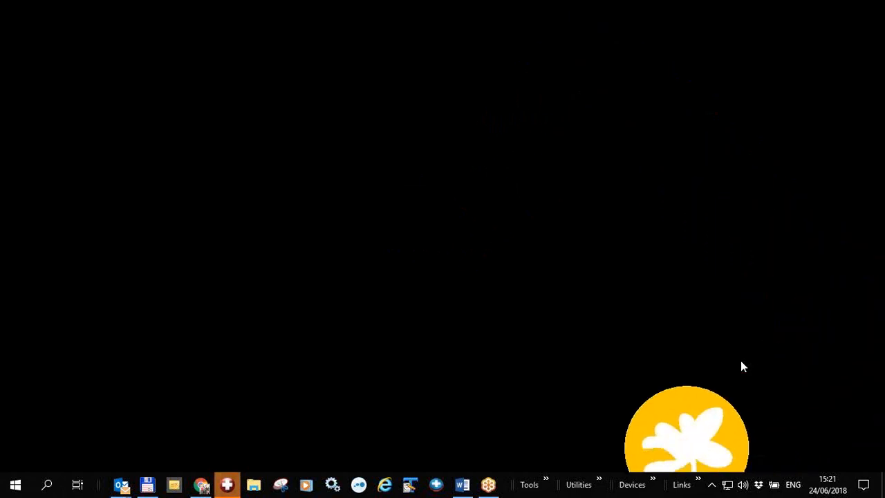
# Step: Wake the locked HEALTH one session and unlock it with the current user's account password
pyautogui.click(691, 336)
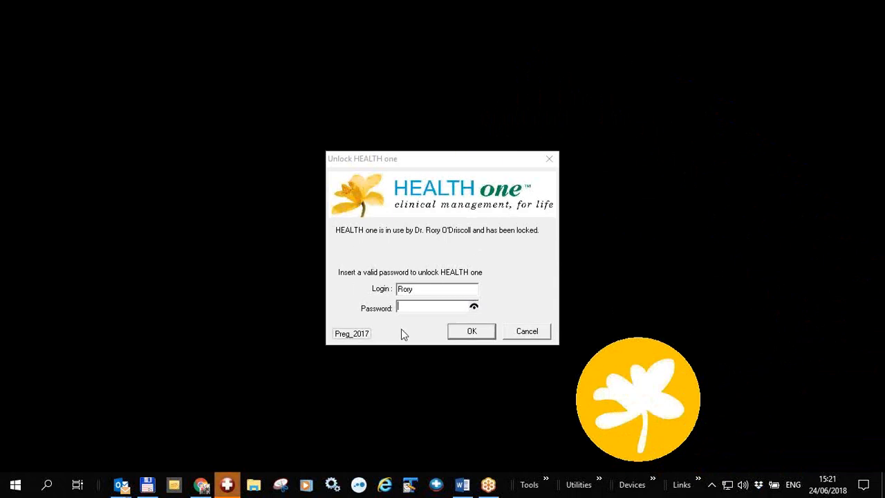
pyautogui.write('*******')
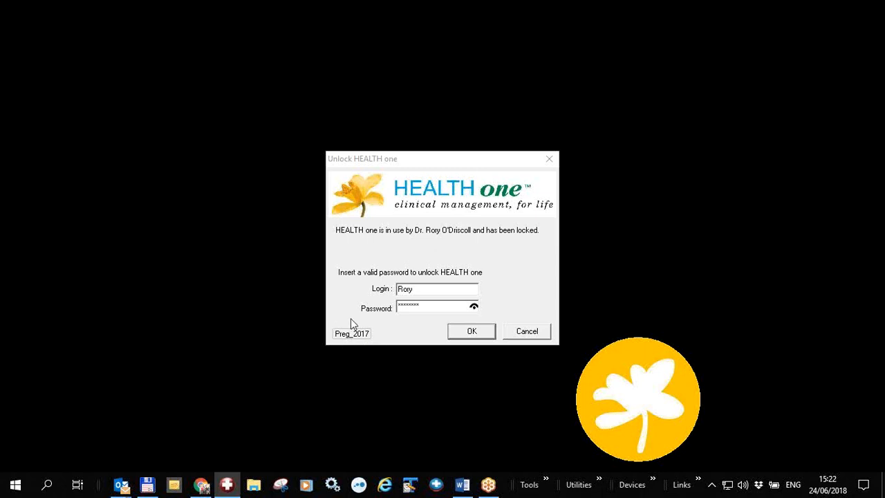
pyautogui.click(472, 337)
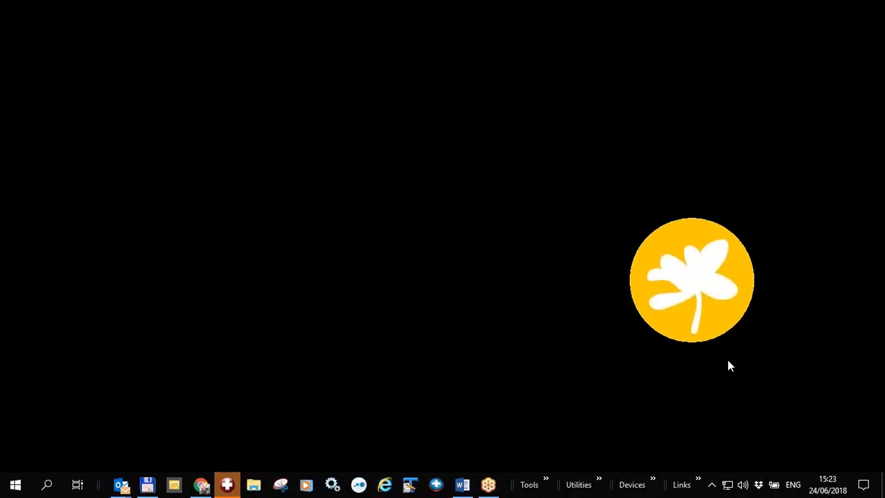
# Step: Unlock HEALTH one as a different user by replacing the login name and entering that user's account password
pyautogui.moveTo(449, 321)
pyautogui.doubleClick(428, 290)
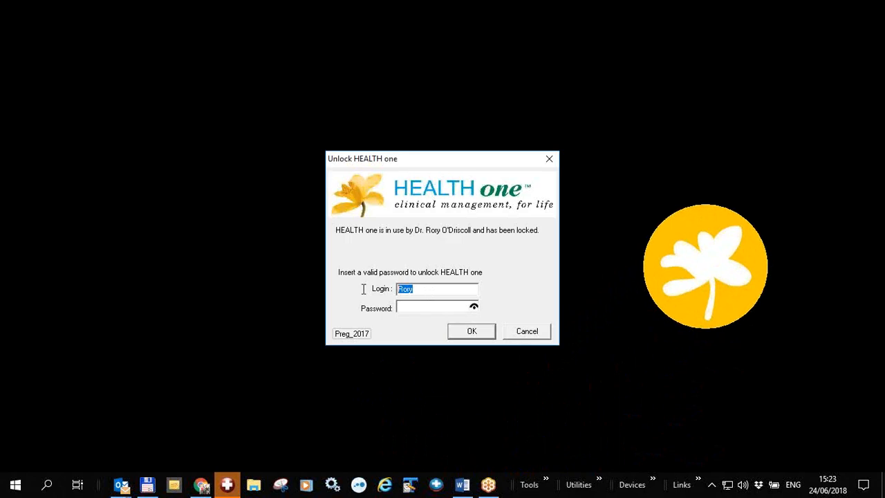
pyautogui.write('Bernie')
pyautogui.press('Tab')
pyautogui.write('**********')
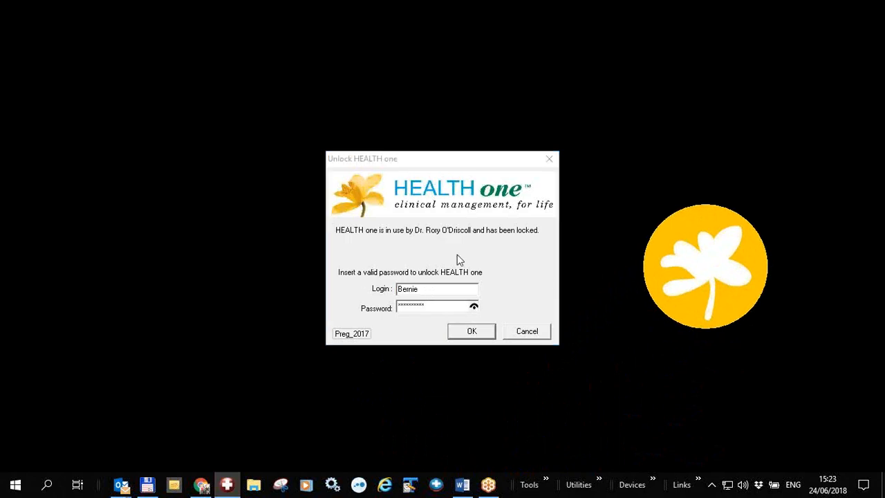
pyautogui.click(474, 332)
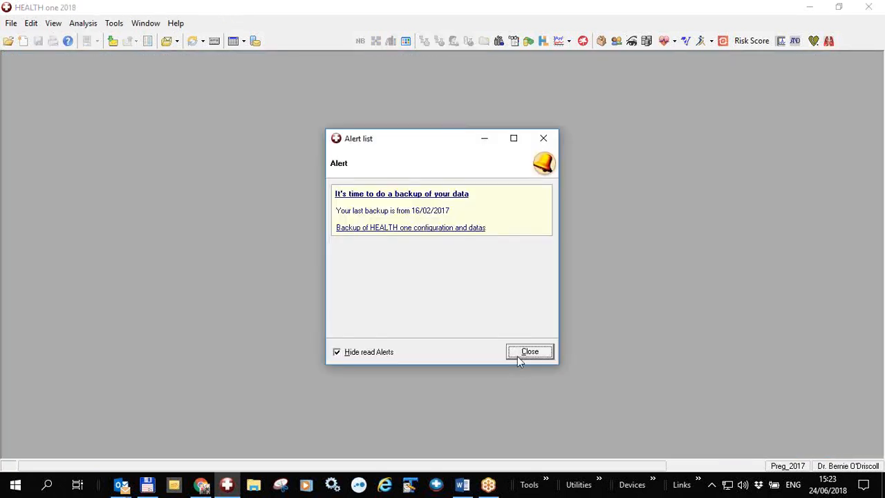
# Step: Dismiss the backup alert and find the patient by surname in the Patient Selector to open the record
pyautogui.click(518, 352)
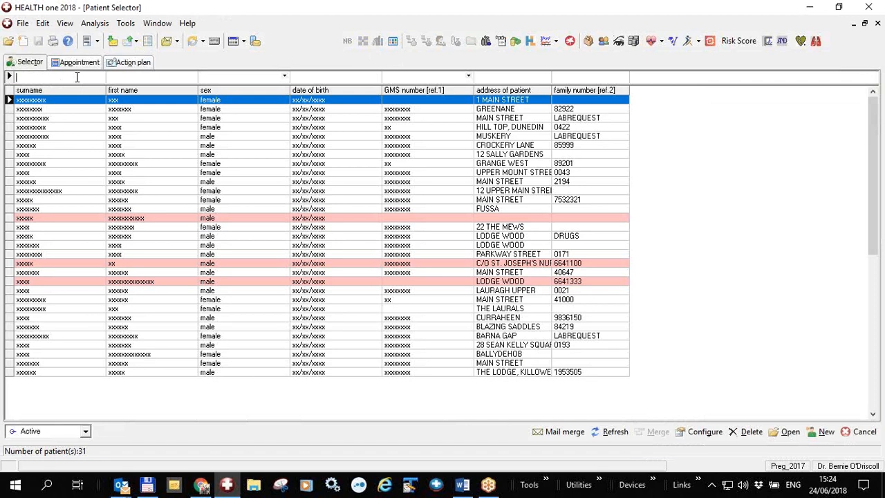
pyautogui.write('baez')
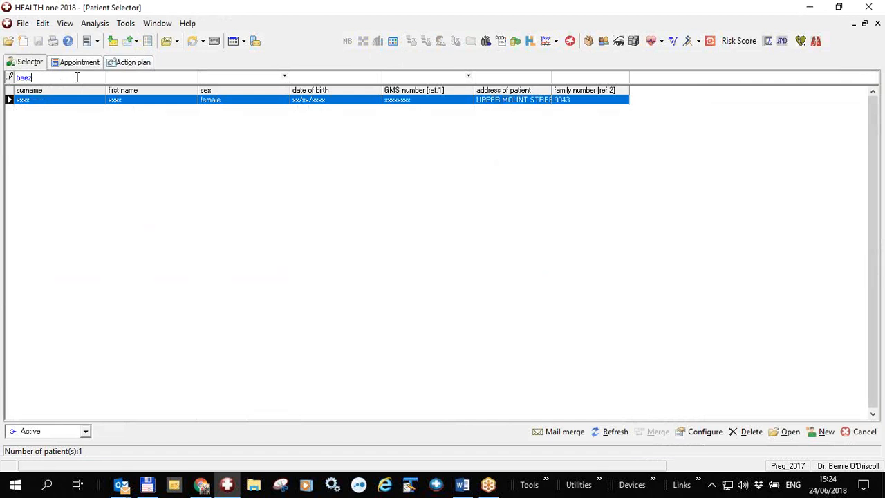
pyautogui.press('Return')
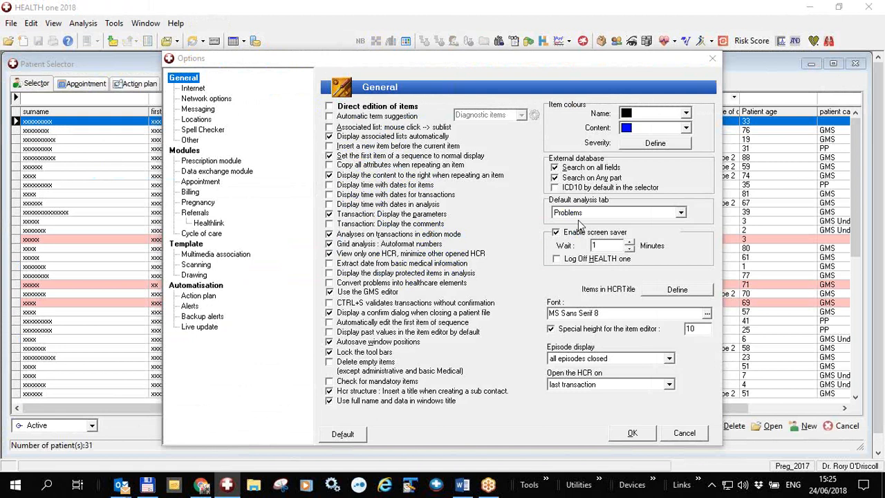
# Step: Enable the screen saver's Log Off HEALTH one option and apply the general options
pyautogui.click(556, 260)
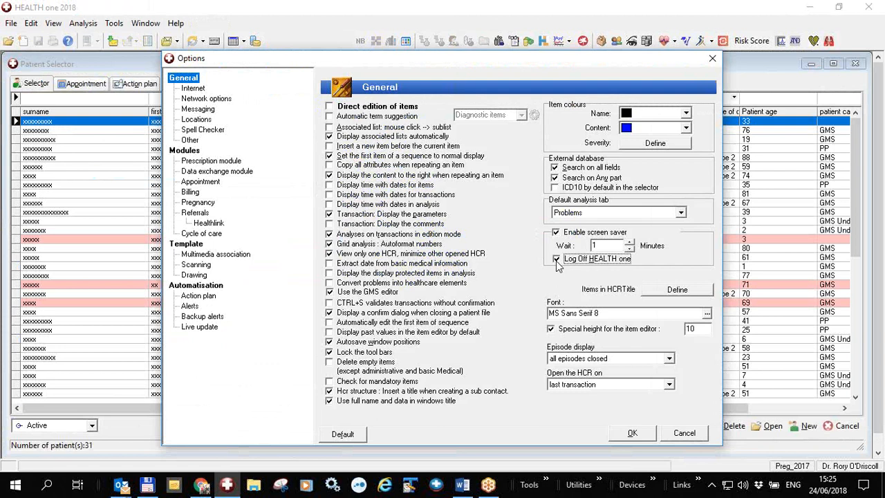
pyautogui.click(631, 434)
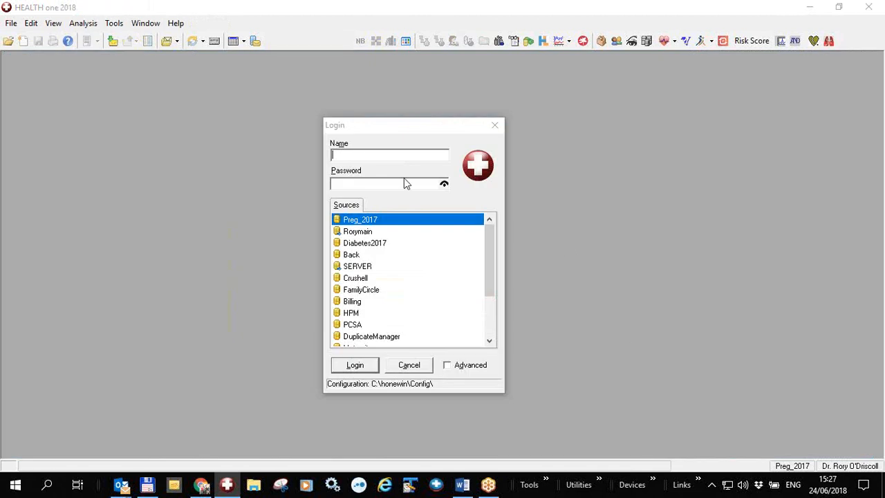
# Step: Log in to the Preg_2017 source with the user's login name and account password, declining the password change
pyautogui.click(368, 155)
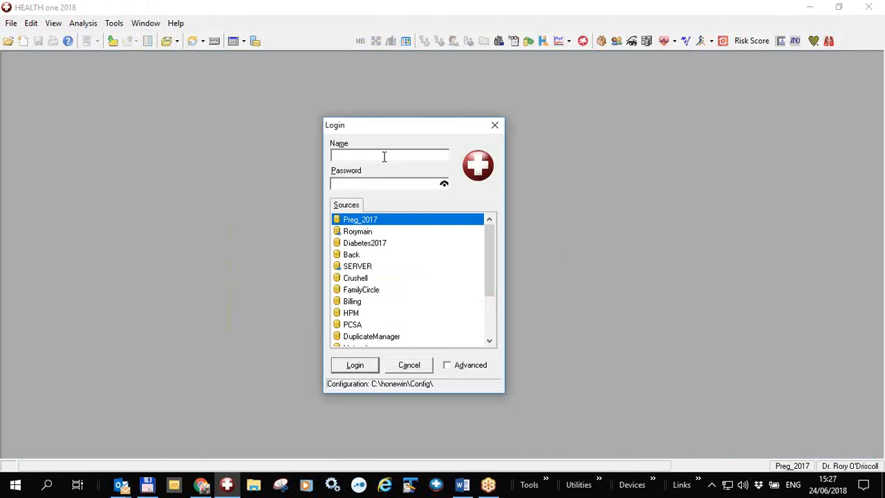
pyautogui.write('Rory')
pyautogui.press('Tab')
pyautogui.write('********')
pyautogui.press('Return')
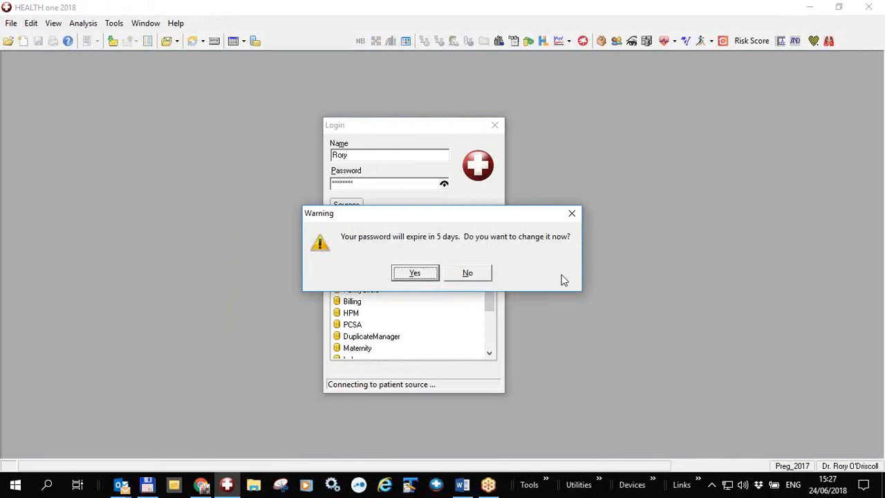
pyautogui.click(469, 277)
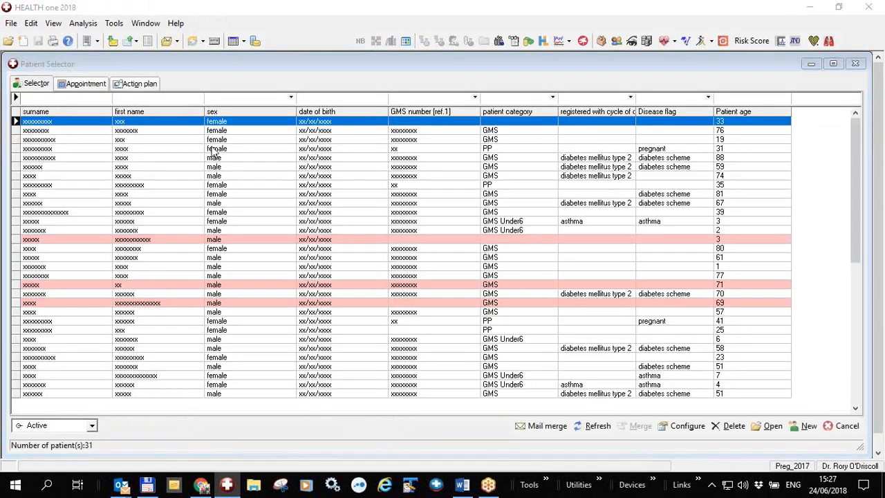
# Step: Disable the screen saver's Log Off HEALTH one option in the general options
pyautogui.click(115, 24)
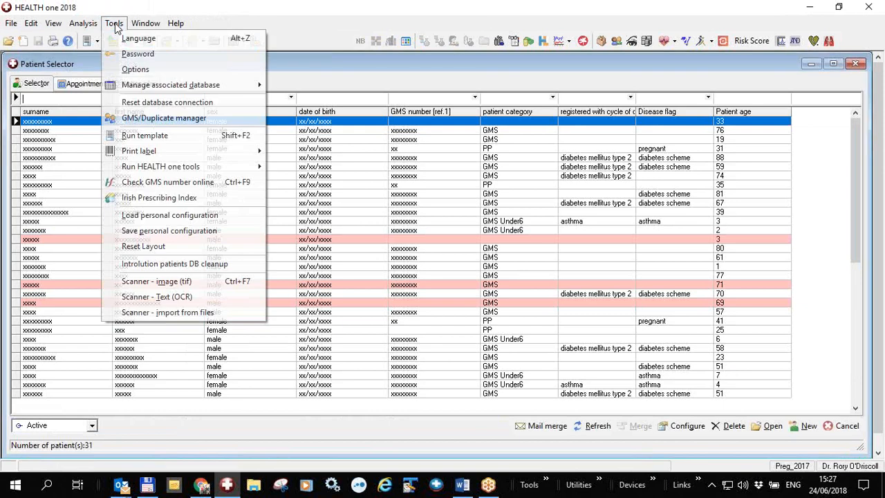
pyautogui.click(134, 70)
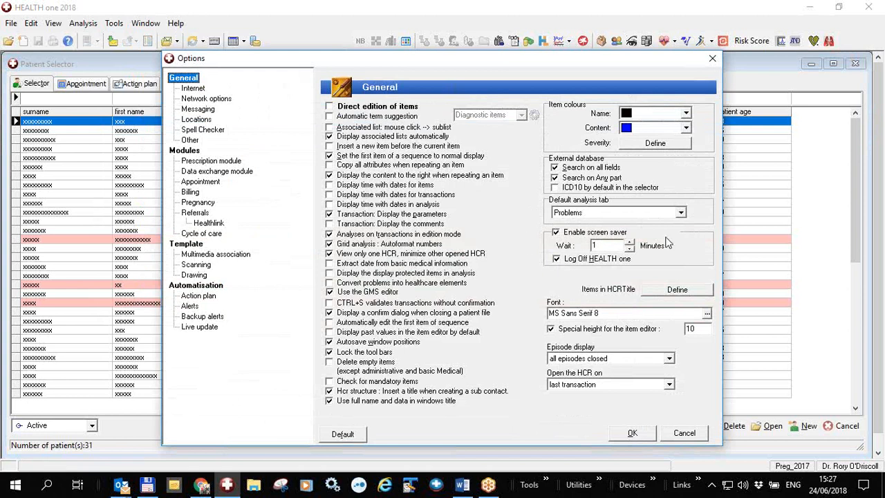
pyautogui.click(557, 260)
pyautogui.click(737, 364)
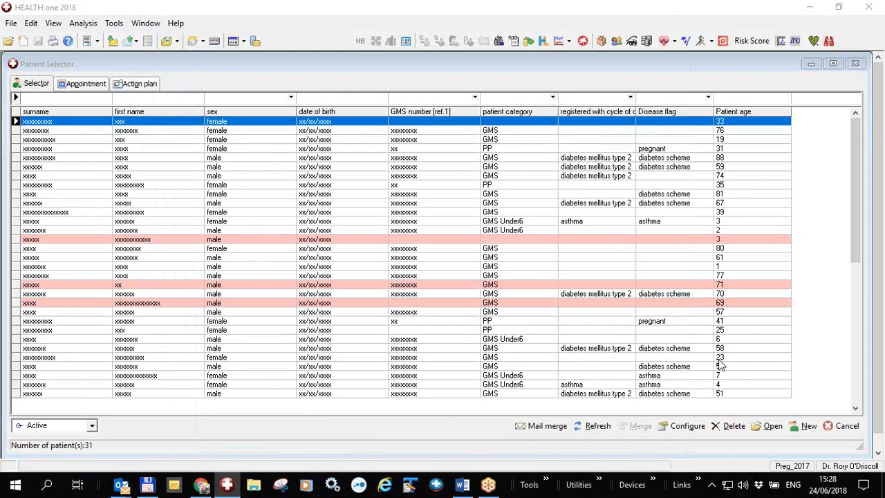
# Step: Lock the Windows session and return to it from the lock screen
pyautogui.press('super+l')
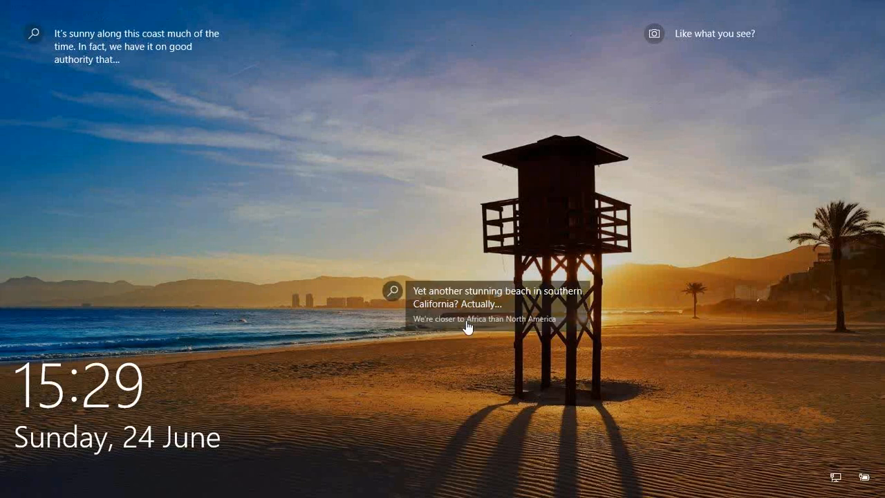
pyautogui.click(466, 326)
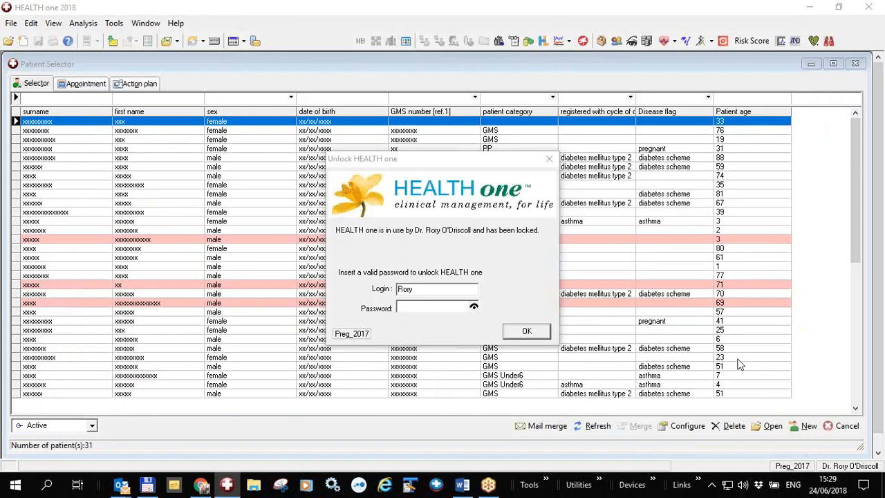
# Step: Unlock HEALTH one for the current user by entering the account password
pyautogui.click(419, 306)
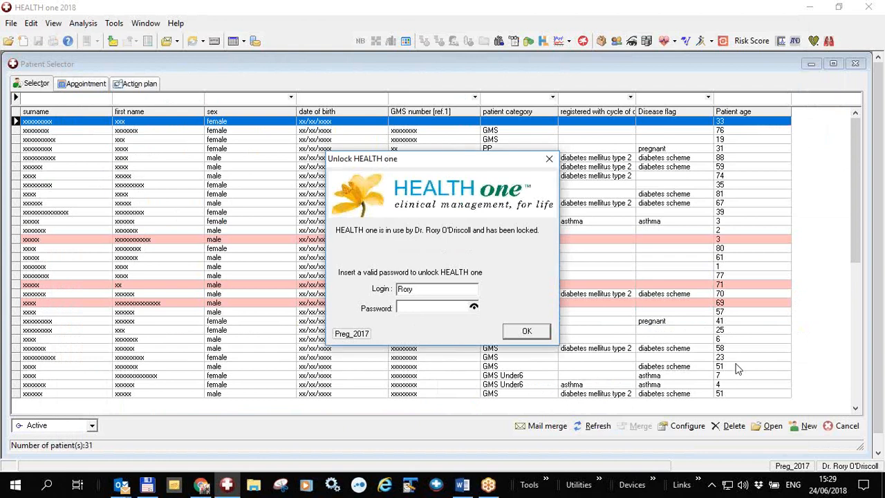
pyautogui.write('********')
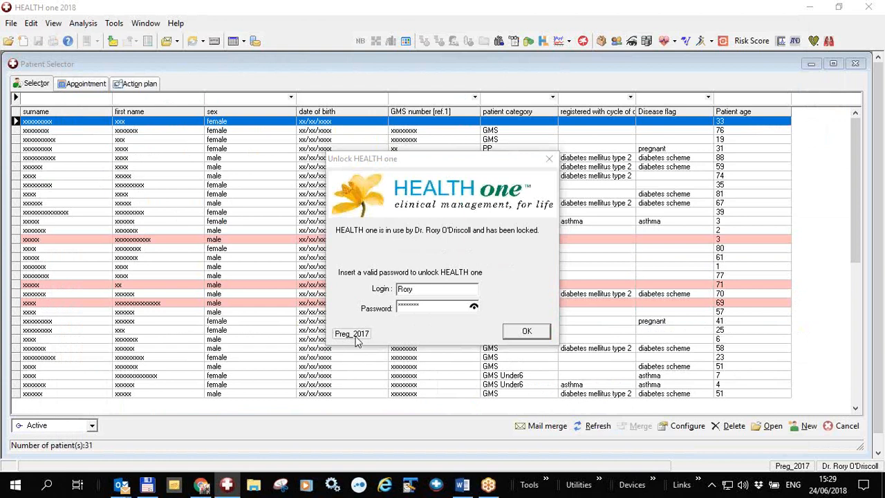
pyautogui.click(532, 333)
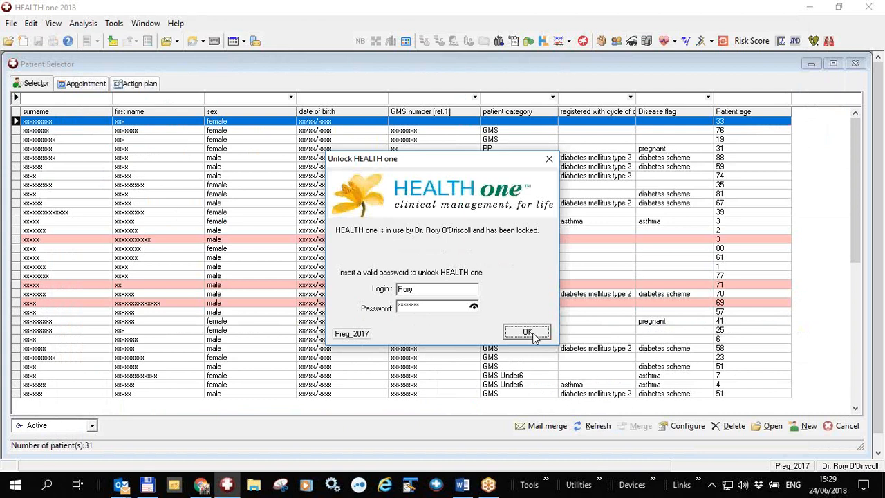
pyautogui.click(528, 332)
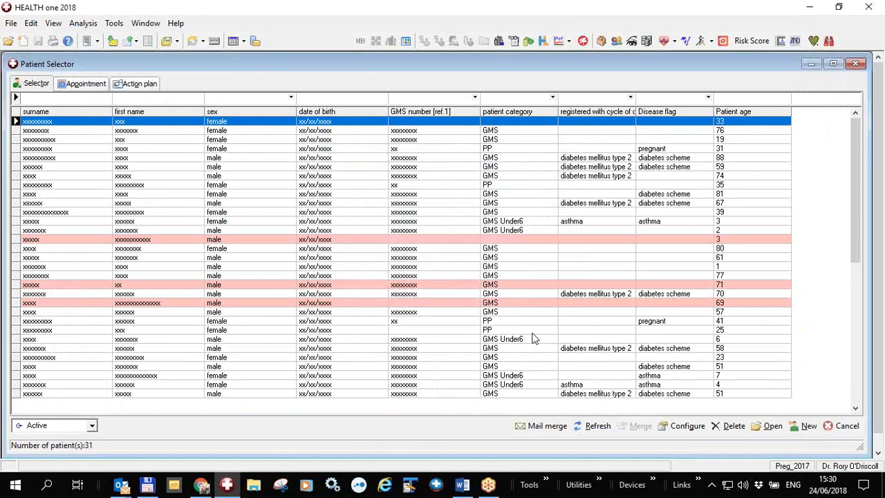
# Step: Set the screen saver wait to 30 minutes in the general options
pyautogui.click(115, 24)
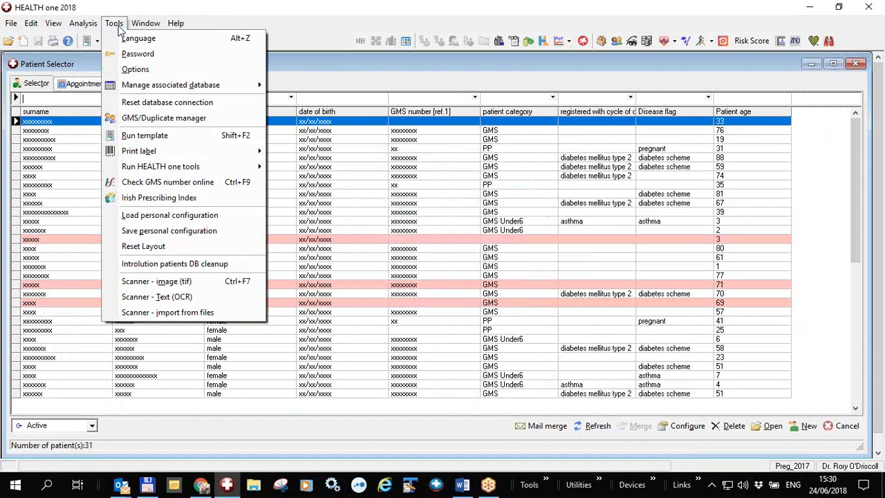
pyautogui.click(130, 69)
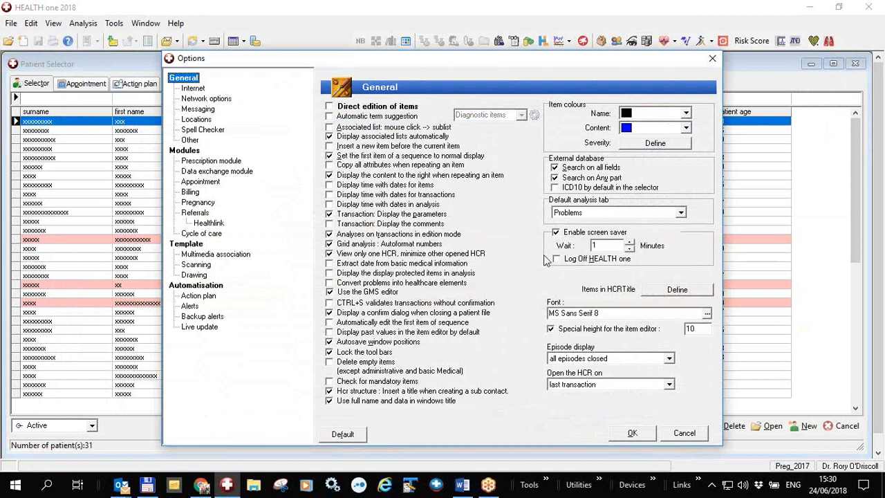
pyautogui.doubleClick(604, 245)
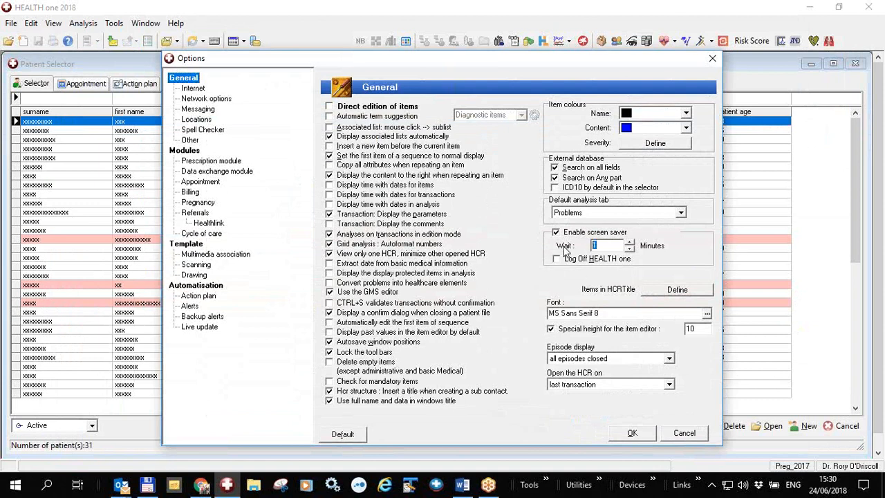
pyautogui.write('30')
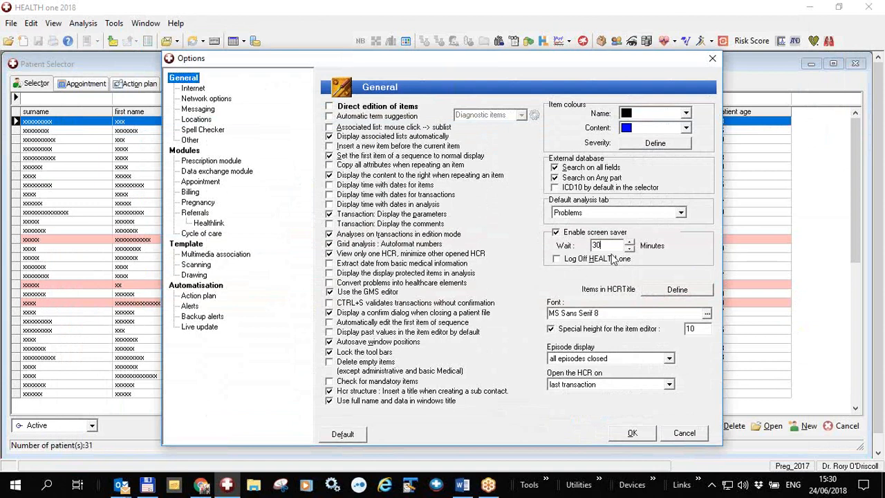